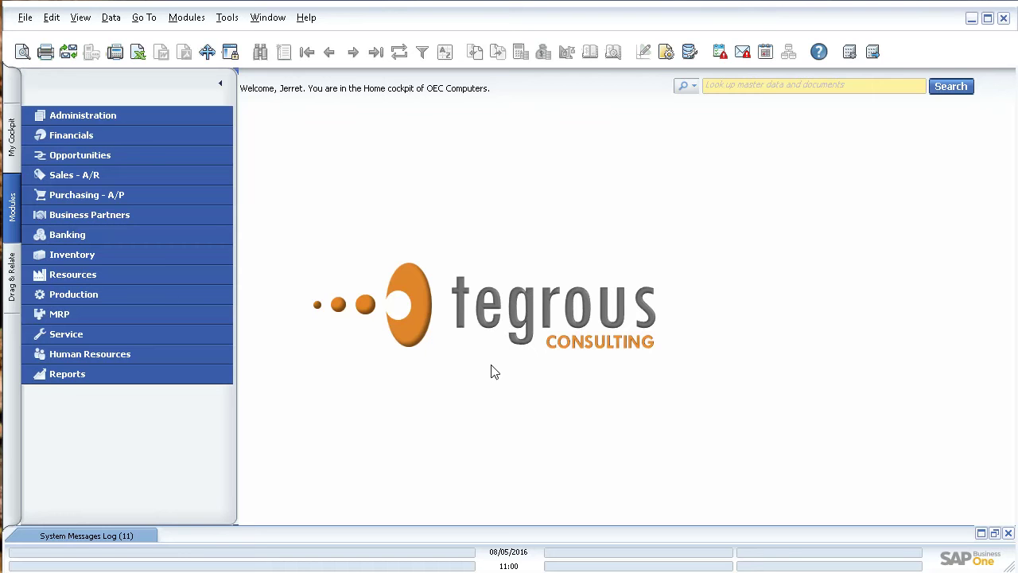
- Open a new A/R Invoice from the Sales - A/R module
left_click(91, 171)
left_click(101, 254)
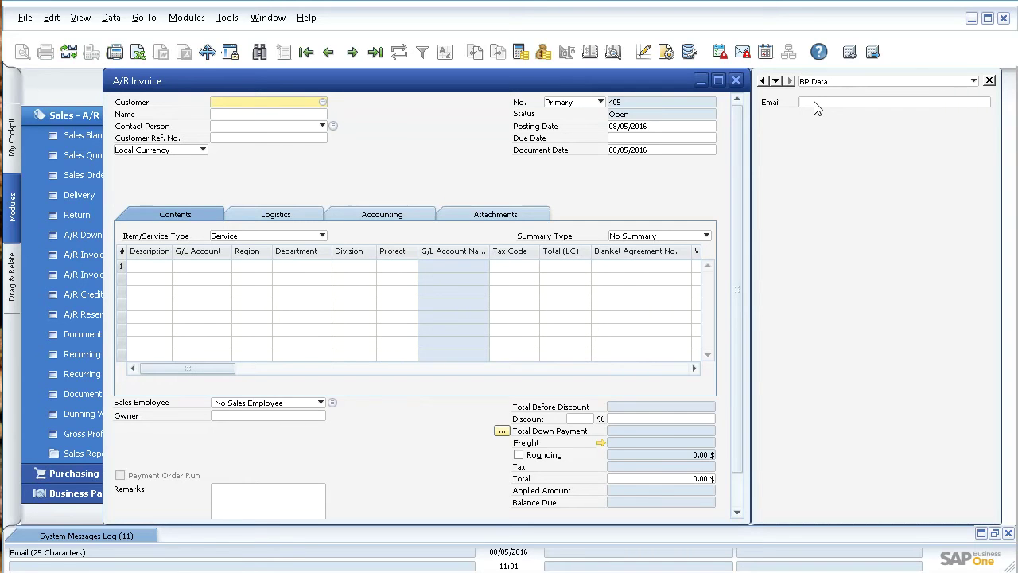
left_click(226, 17)
mouse_move(291, 183)
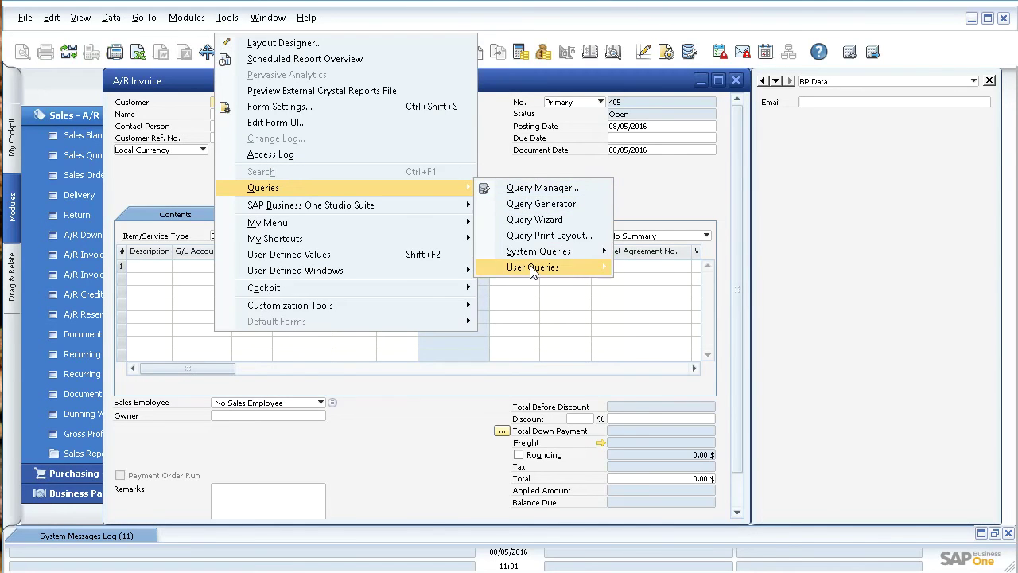
mouse_move(536, 269)
mouse_move(658, 268)
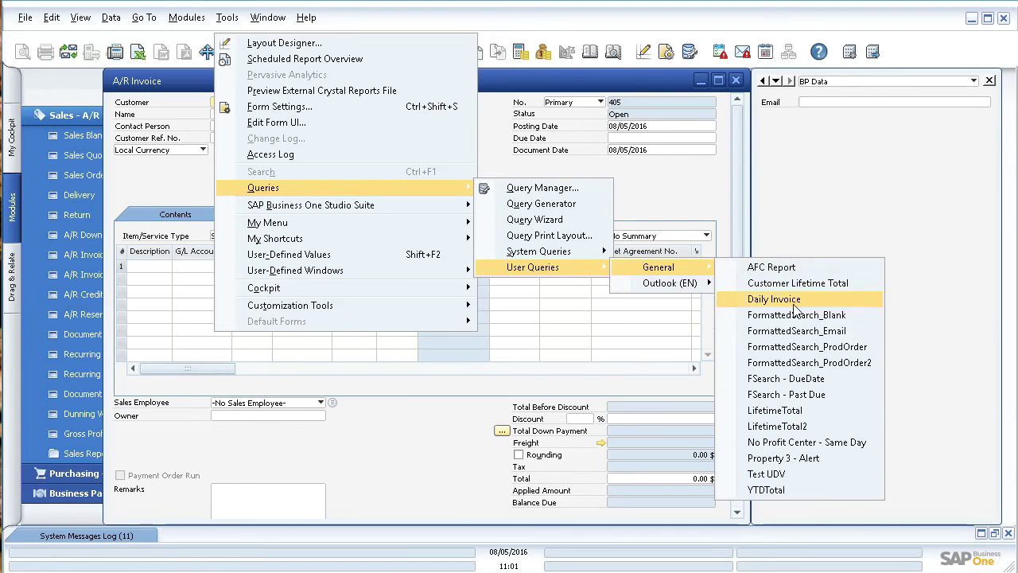
left_click(797, 330)
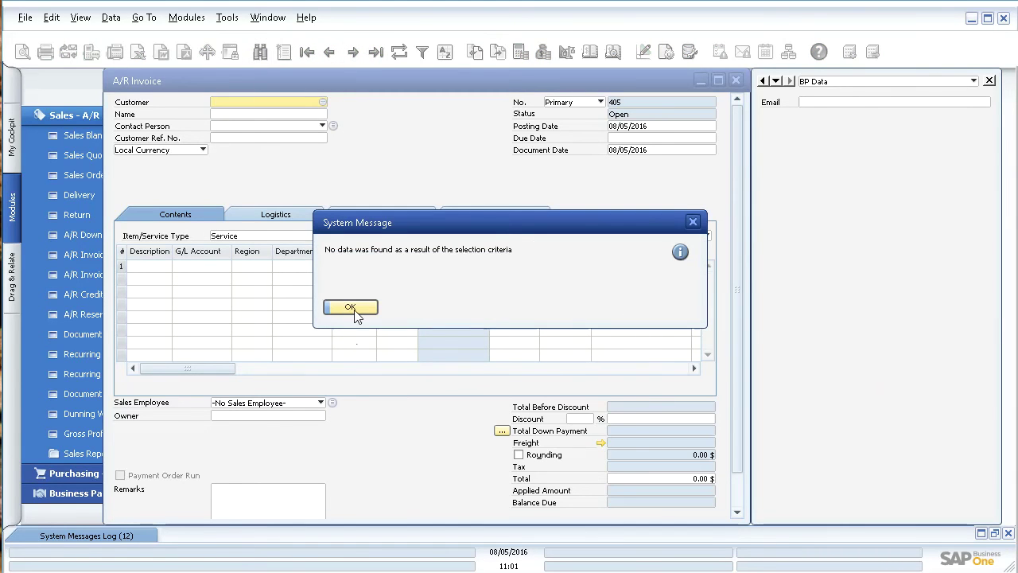
left_click(350, 307)
left_click_drag(532, 227, 335, 177)
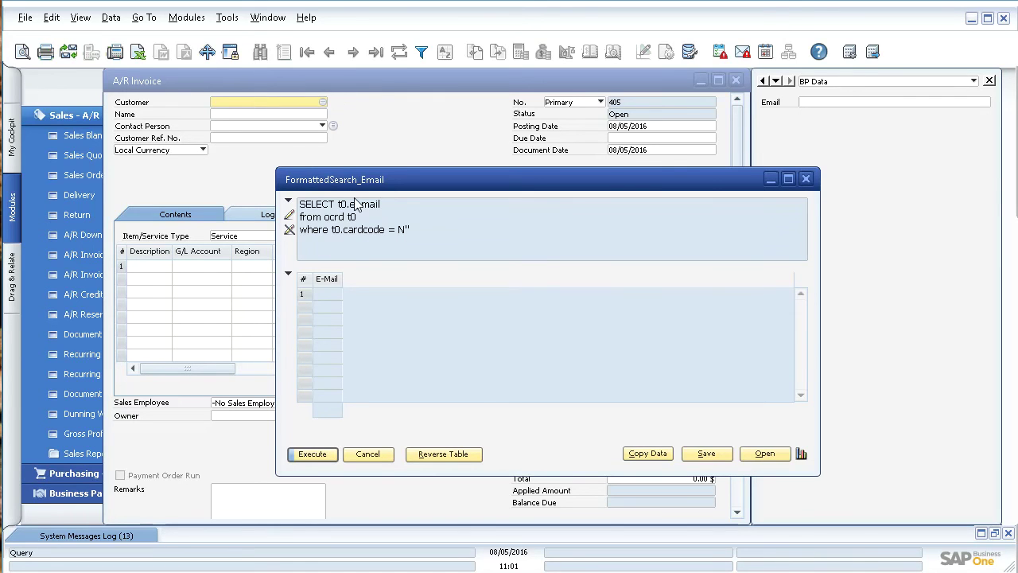
left_click(806, 179)
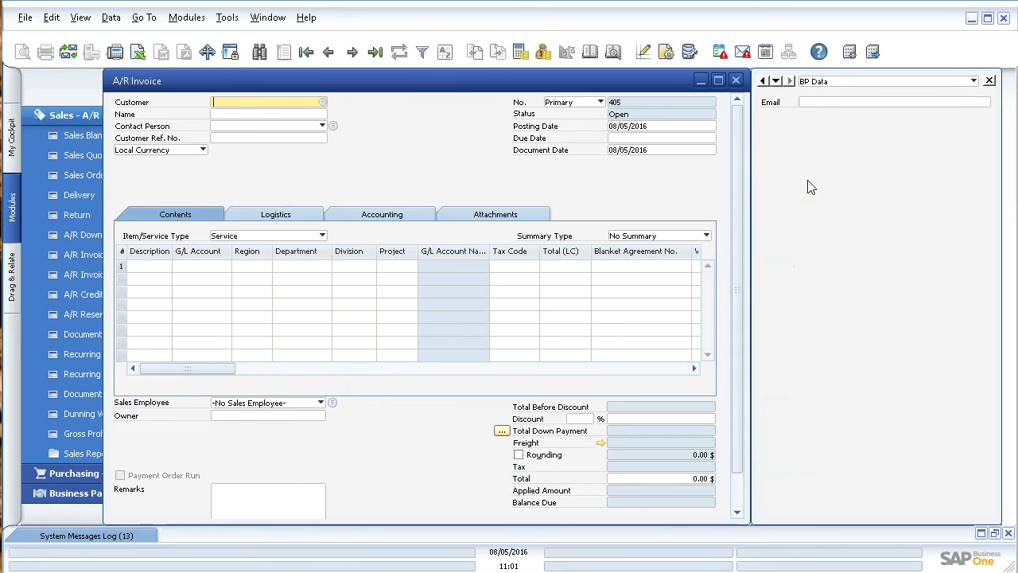
- In User-Defined Values - Setup for the Email field, choose 'Search in Existing User-Defined Values according to Saved Query'
left_click(834, 102)
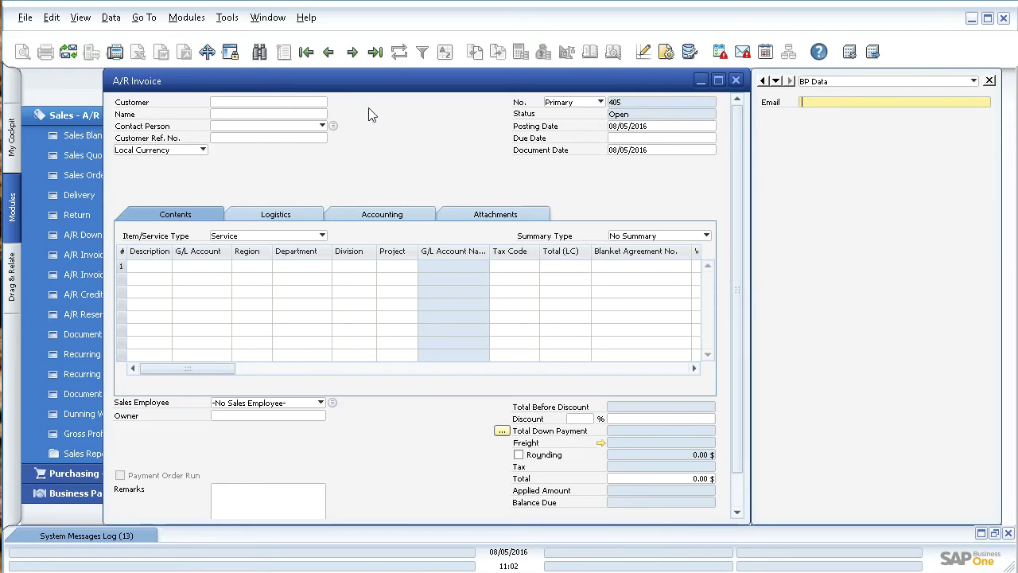
left_click(233, 24)
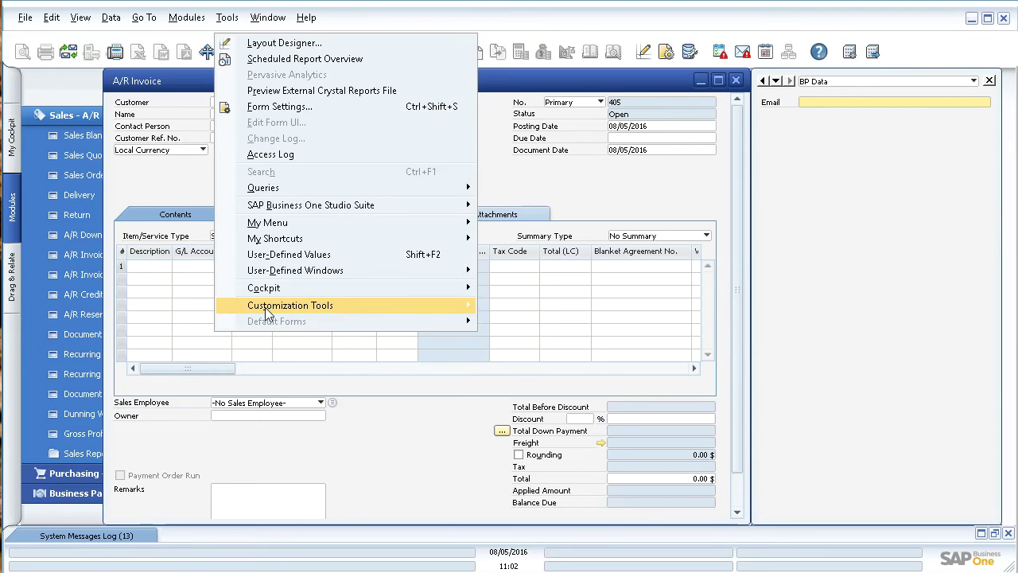
mouse_move(266, 312)
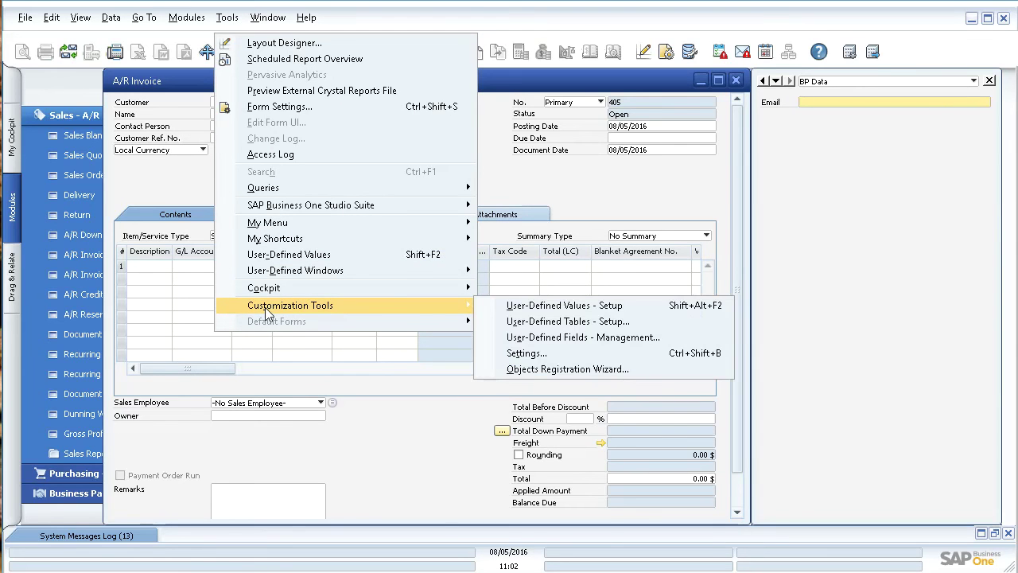
left_click(523, 305)
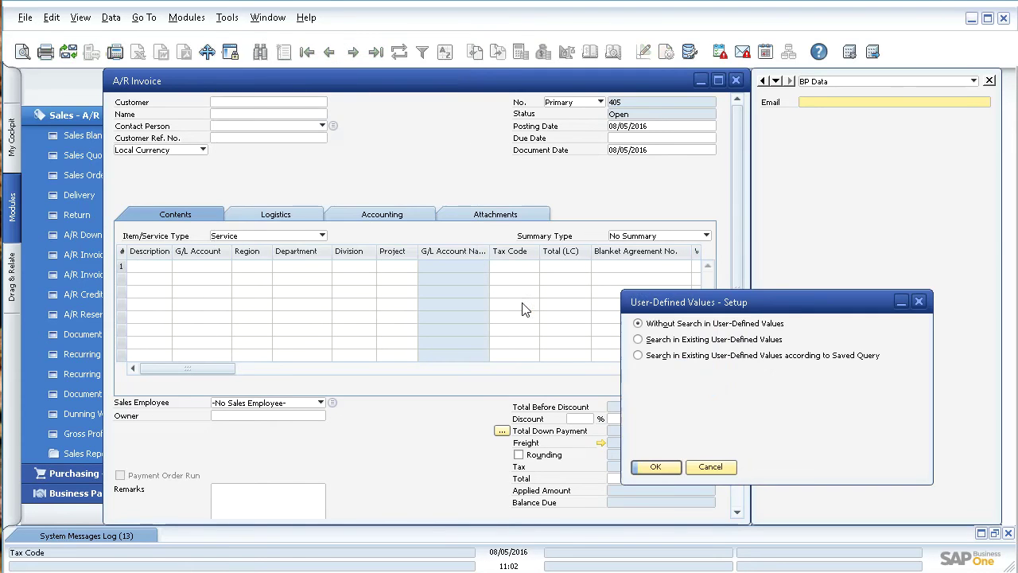
left_click_drag(334, 179, 335, 177)
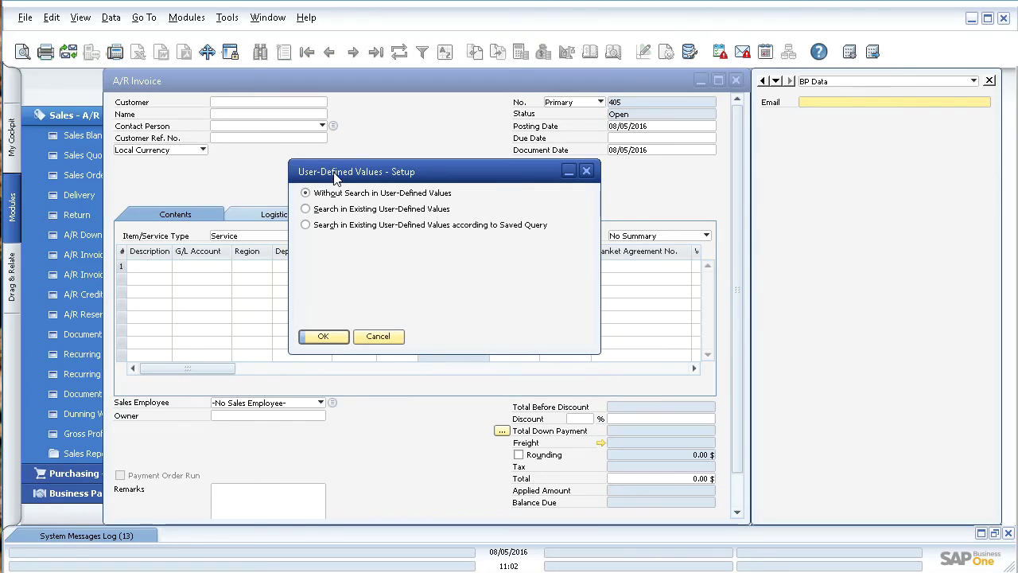
left_click(306, 209)
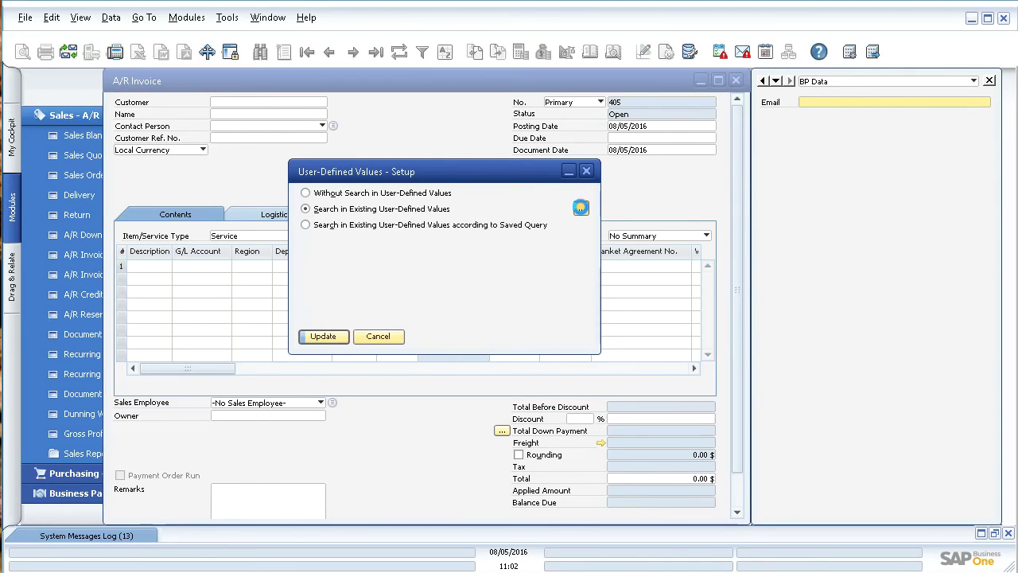
left_click(581, 208)
left_click_drag(834, 275, 629, 232)
left_click(305, 226)
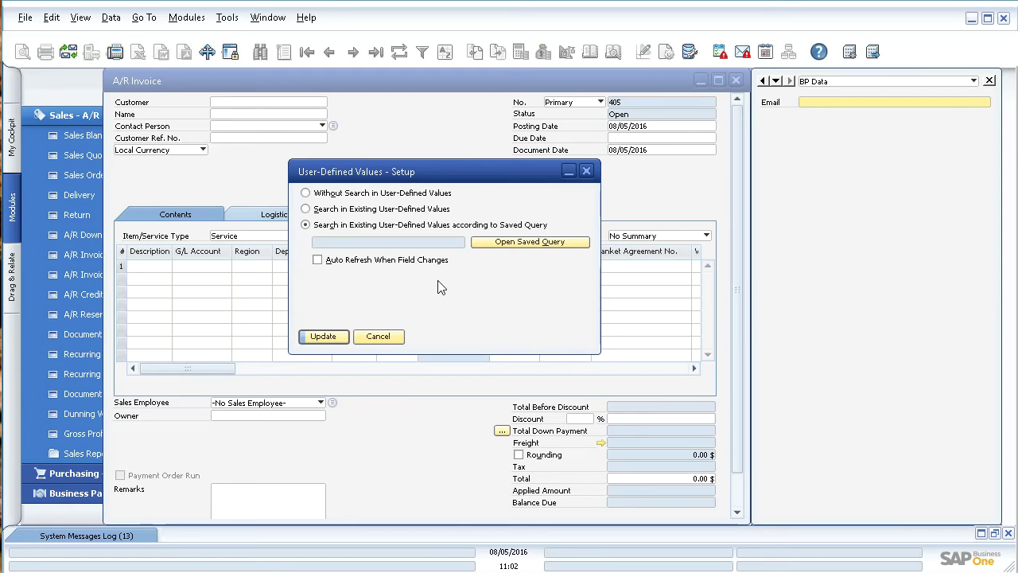
- Attach the FormattedSearch_Email query from the General category to the Email field and update
left_click(500, 242)
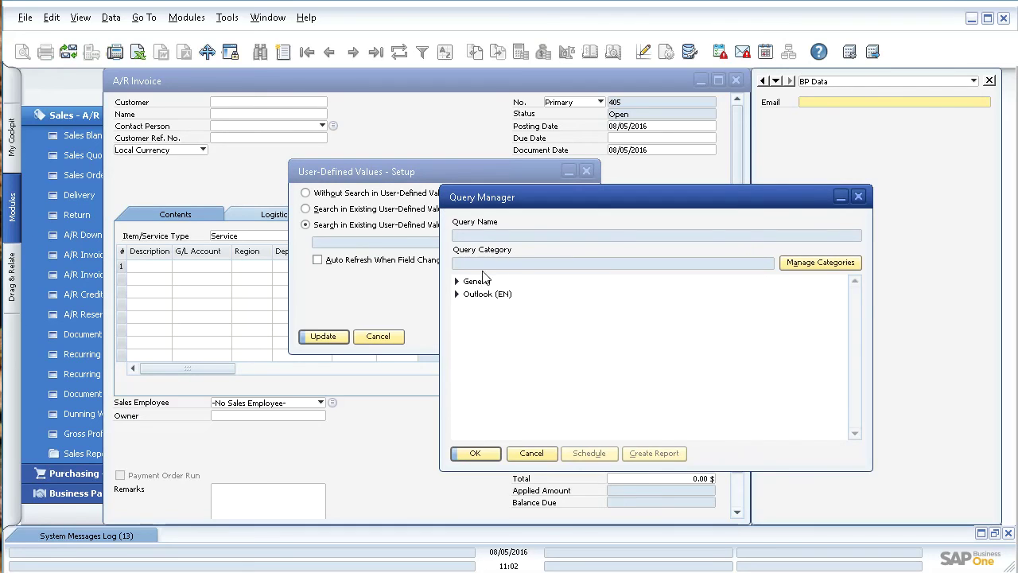
left_click(456, 282)
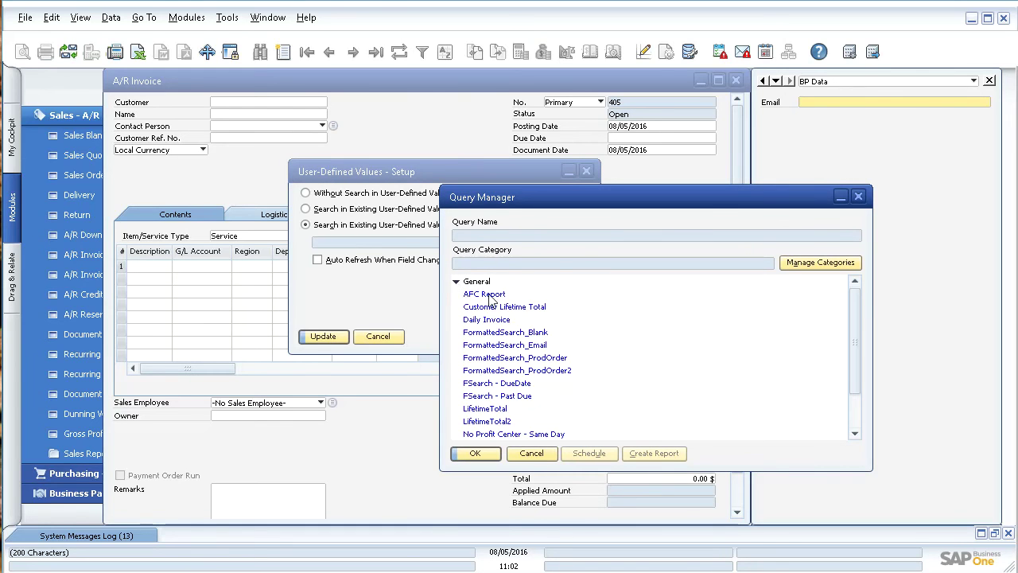
left_click(517, 345)
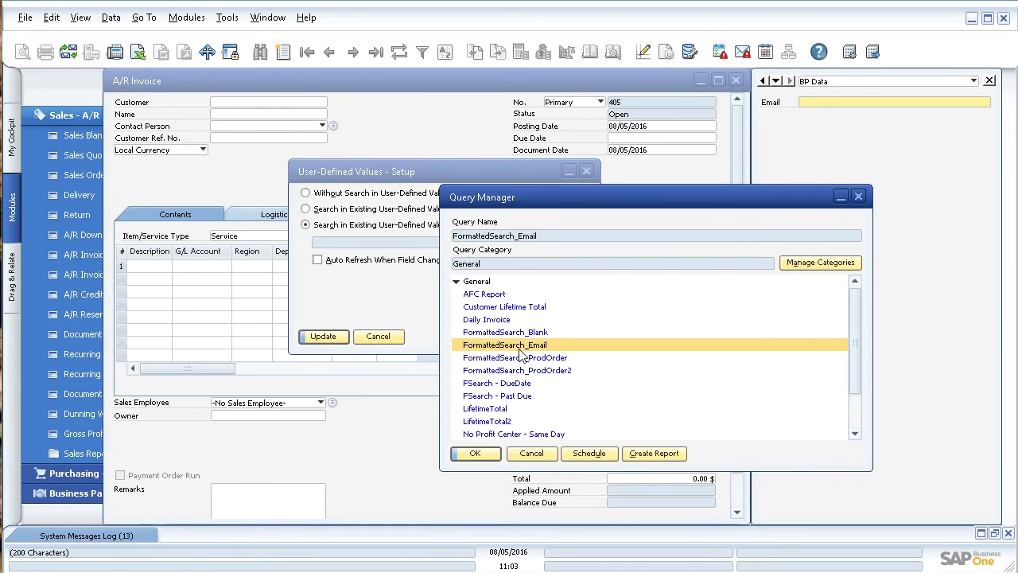
left_click(480, 453)
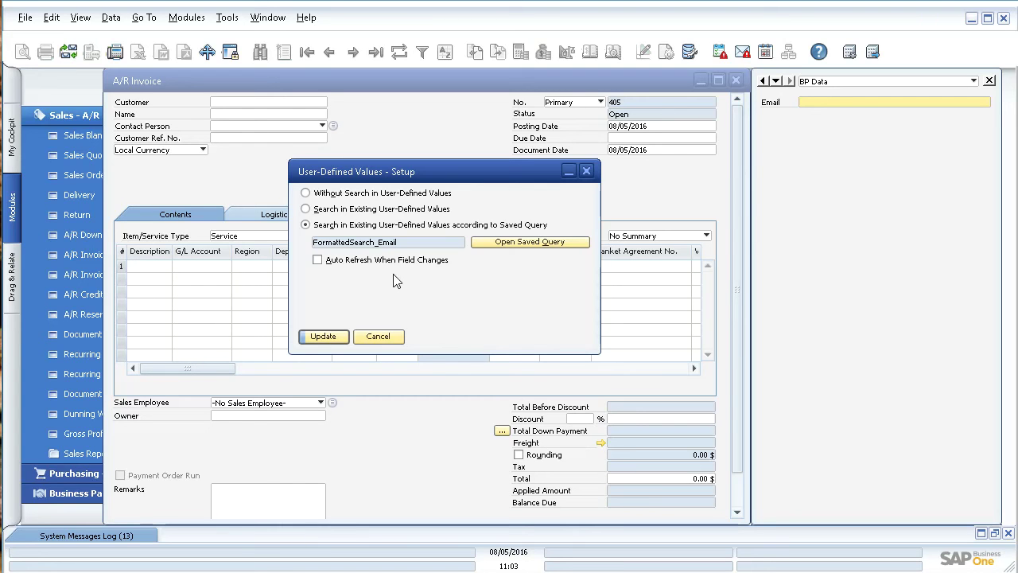
left_click(327, 334)
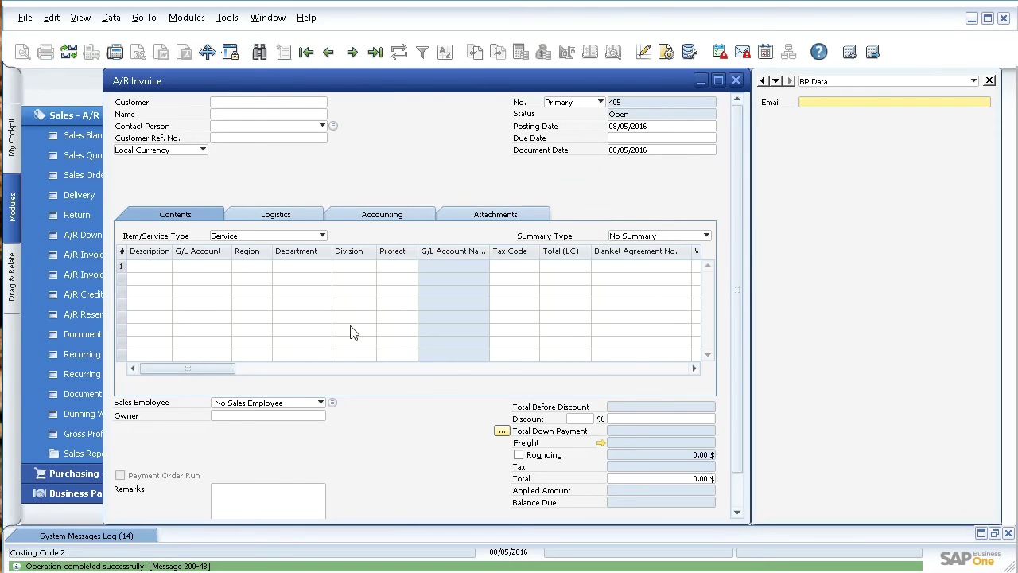
- Create an A/R invoice for customer A1000 and fill its Email with the saved search
left_click(736, 81)
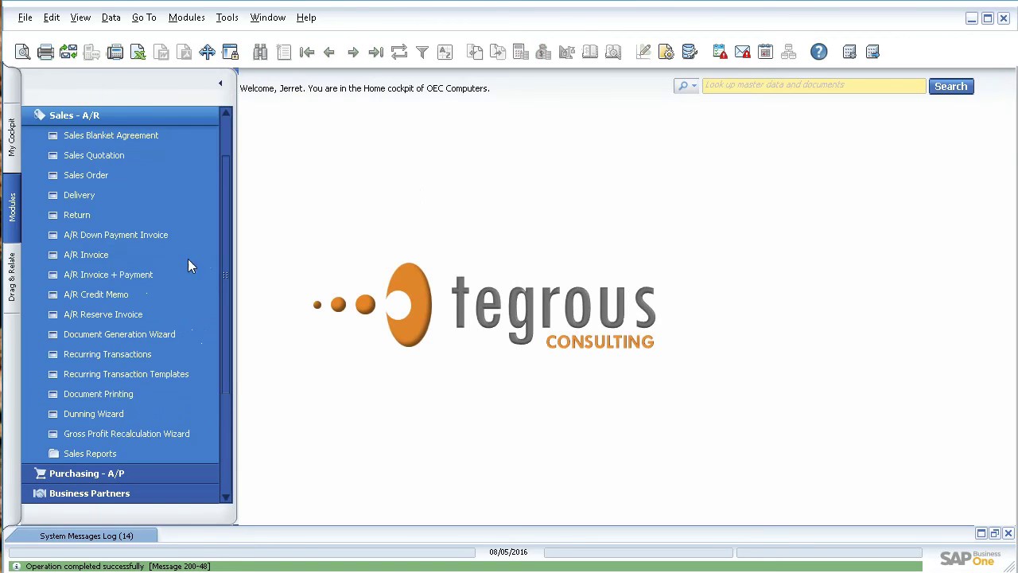
left_click(127, 254)
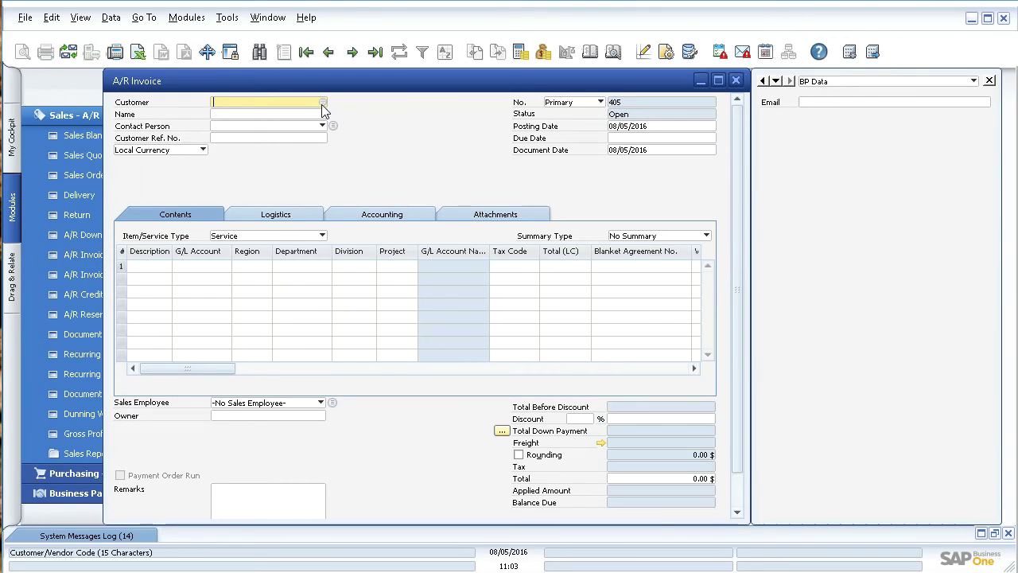
left_click(321, 103)
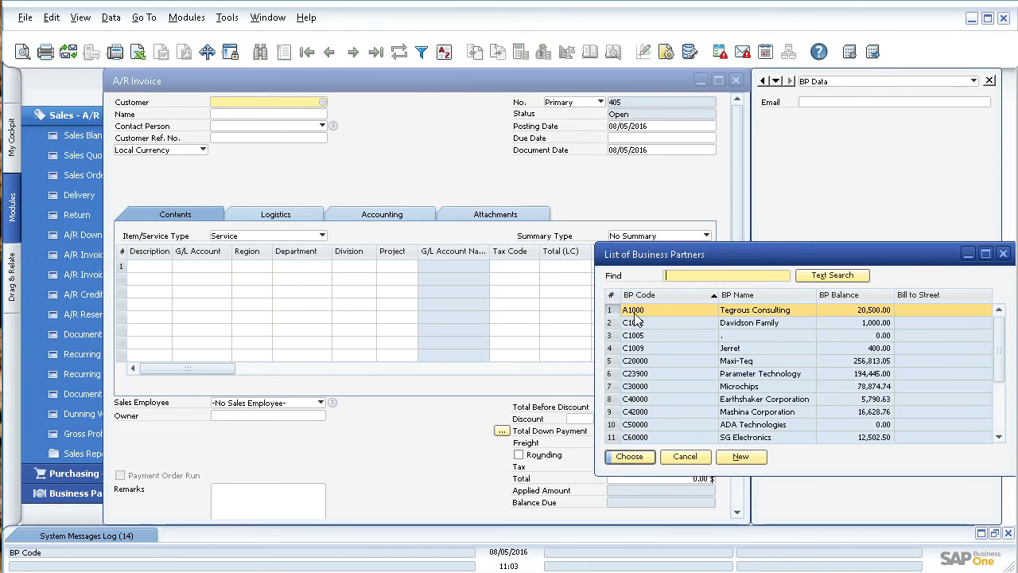
double_click(635, 312)
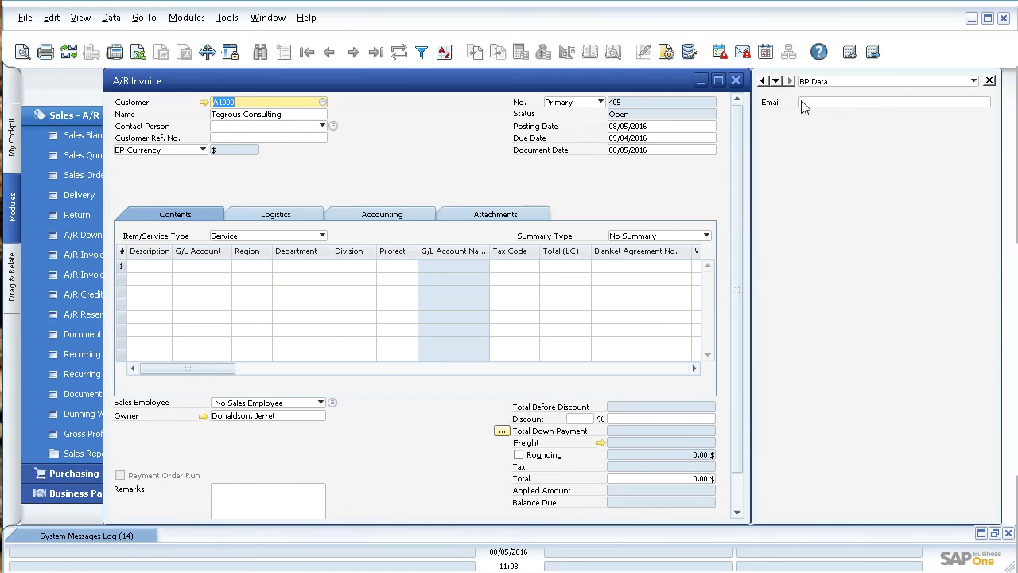
left_click(857, 102)
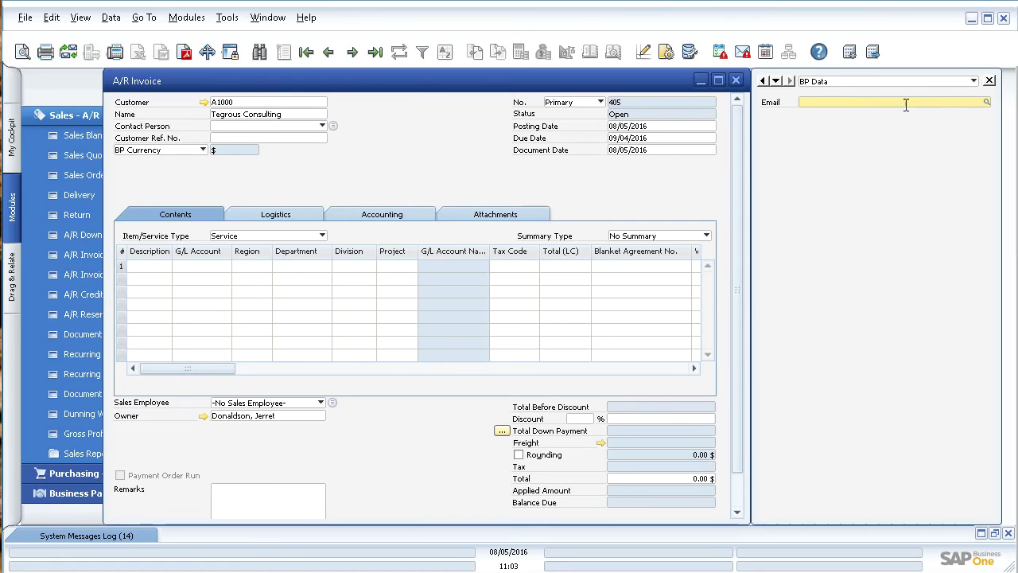
left_click(985, 102)
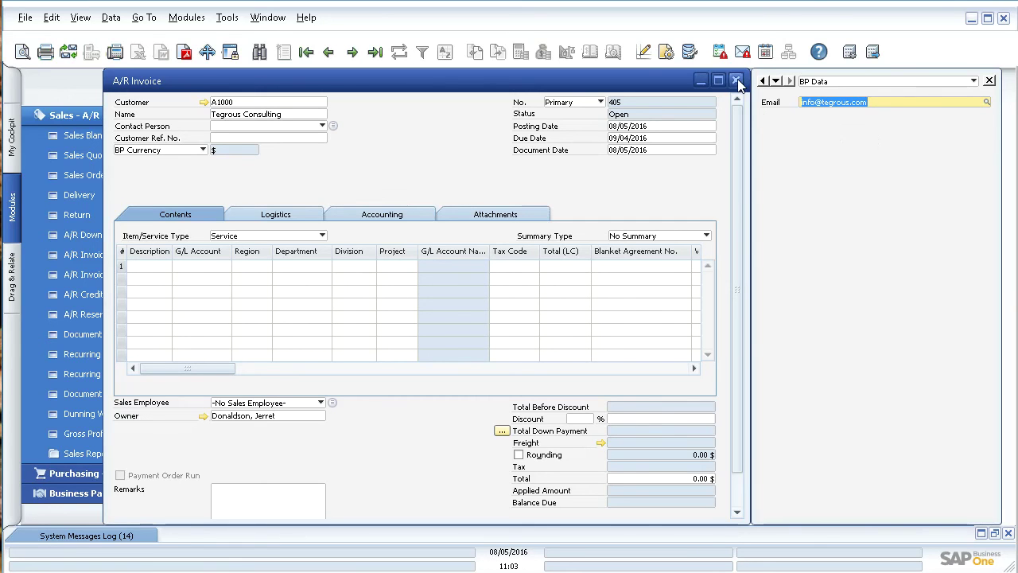
left_click(887, 103)
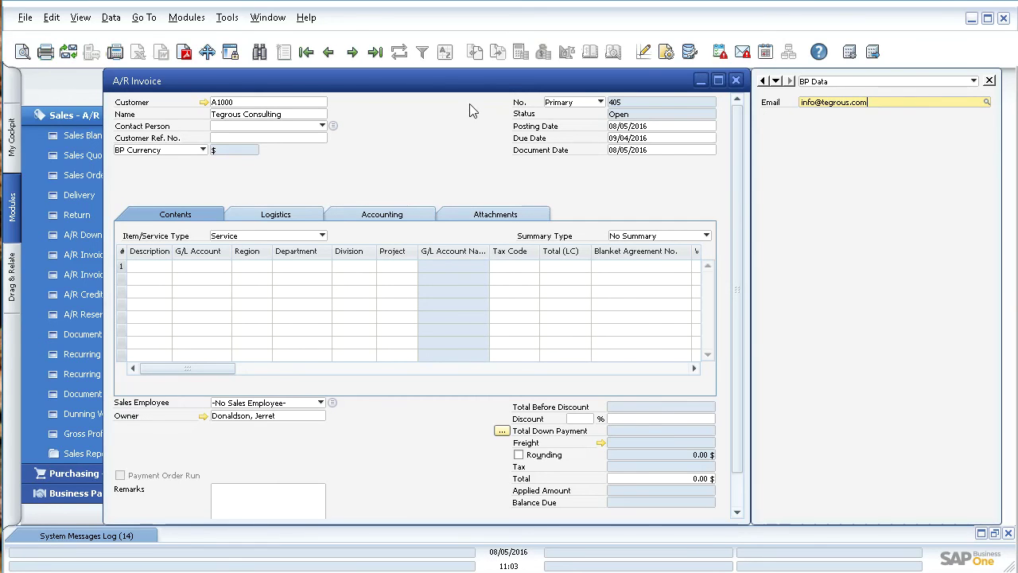
- Close the test invoice without saving and start a fresh blank A/R invoice
left_click(736, 81)
left_click(454, 332)
left_click(86, 256)
left_click(840, 102)
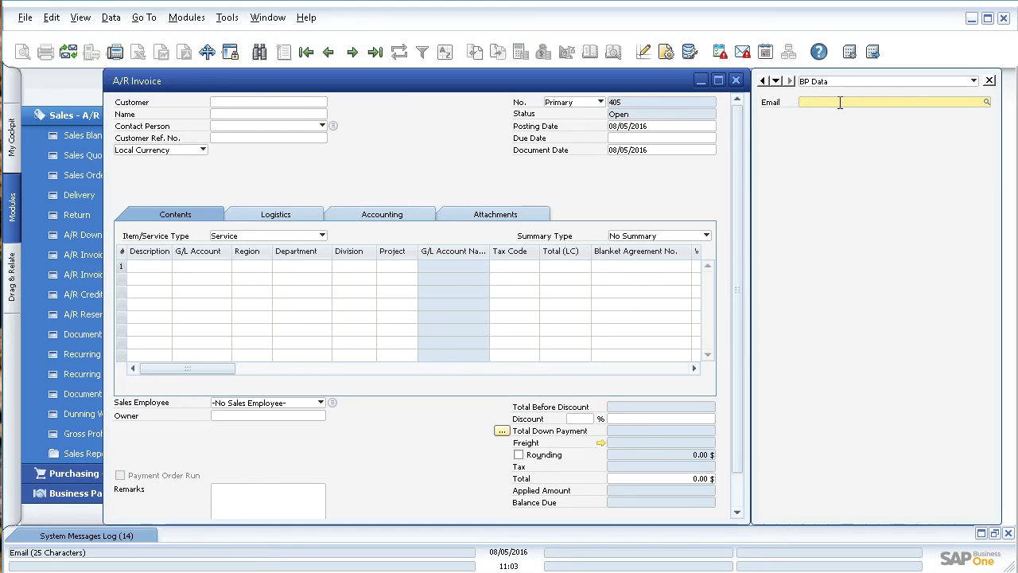
- Set the Email search (Alt+Shift+F2) to auto-refresh regularly when Customer/Vendor Code changes
key("alt+shift+F2")
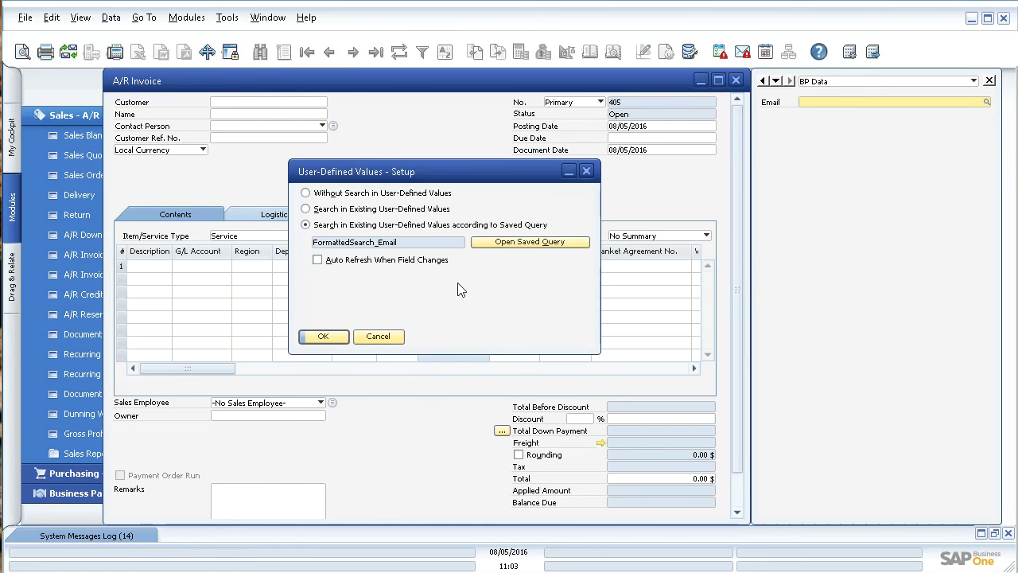
left_click(317, 261)
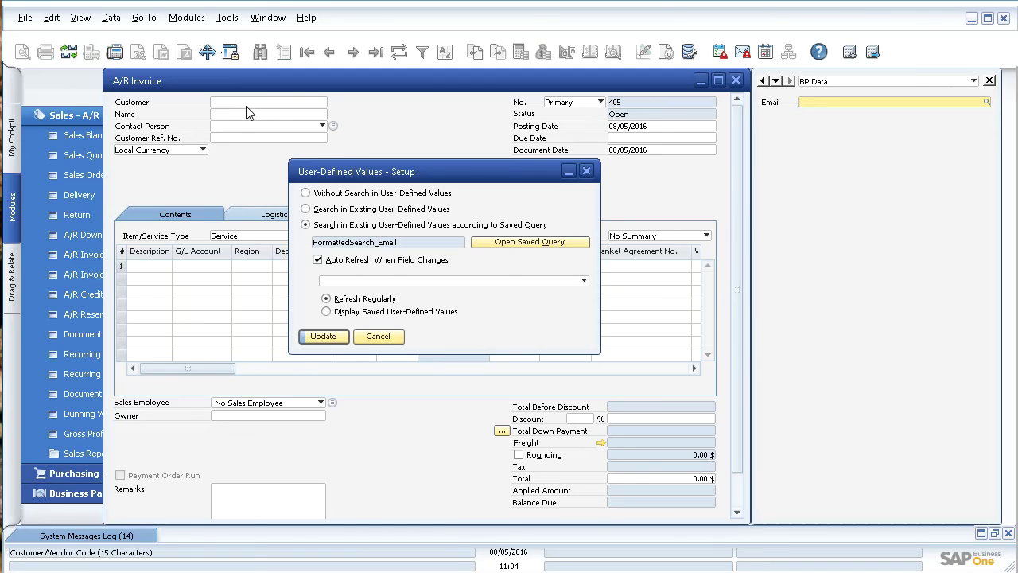
left_click(411, 280)
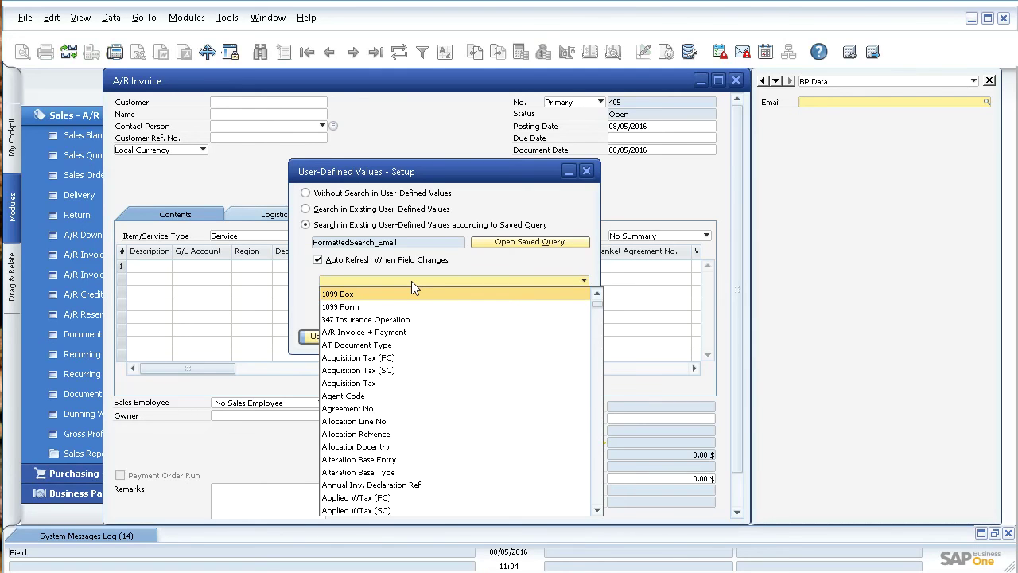
key("c")
scroll(392, 355, "down", 7)
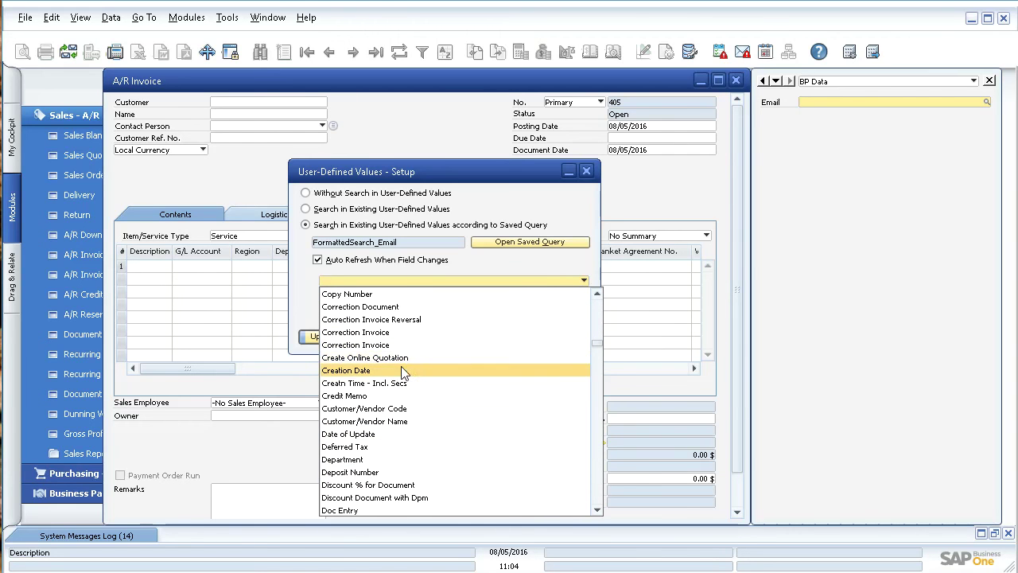
left_click(379, 409)
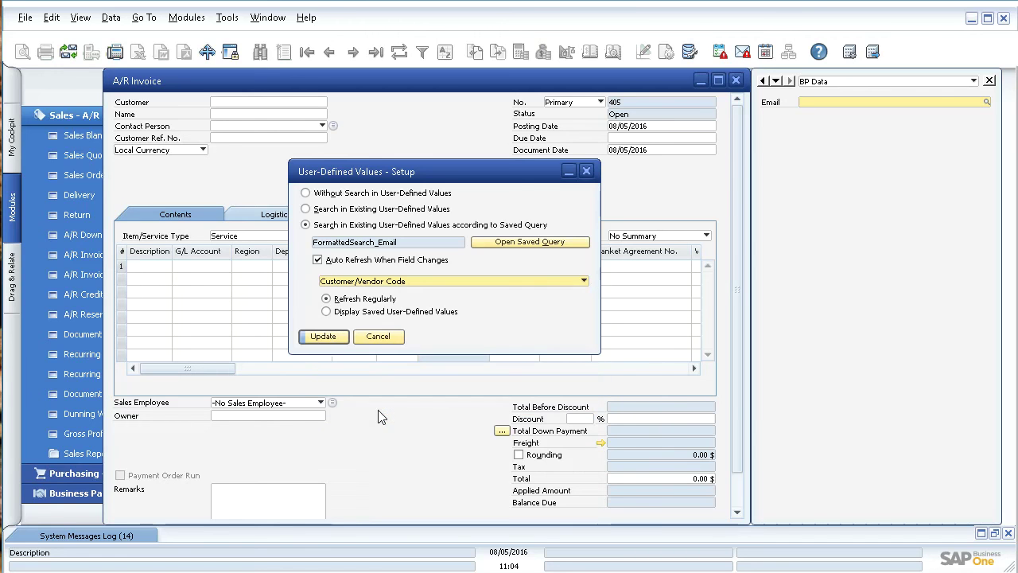
left_click(326, 299)
left_click(316, 338)
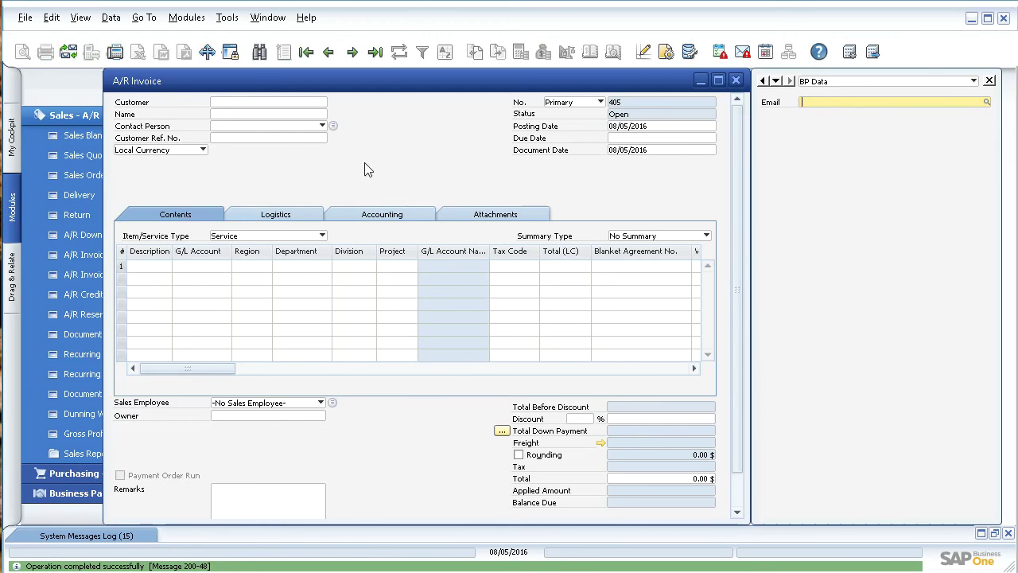
- Choose customer A1000 to check the Email fills automatically, then close the invoice without saving
left_click(319, 104)
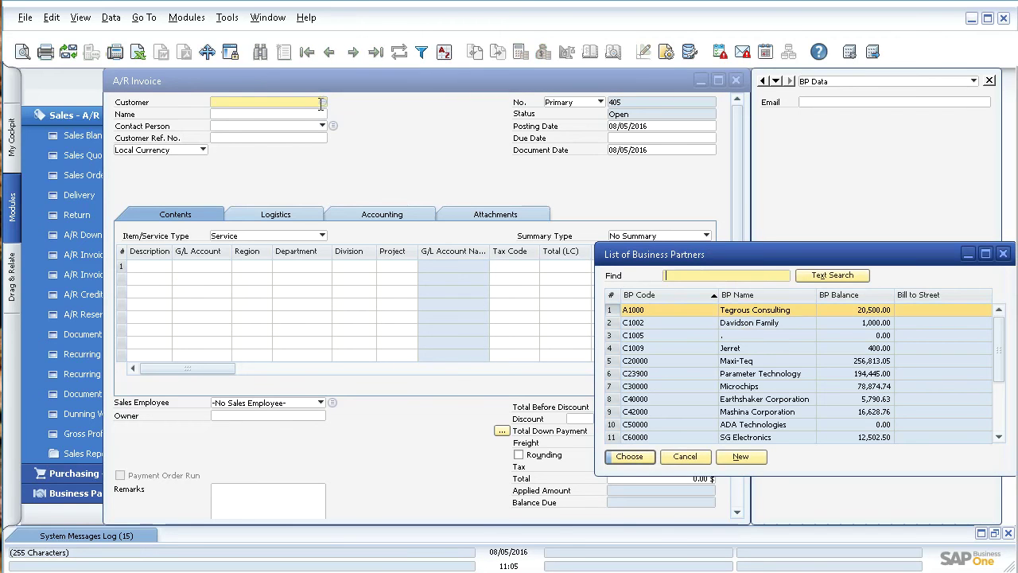
double_click(677, 309)
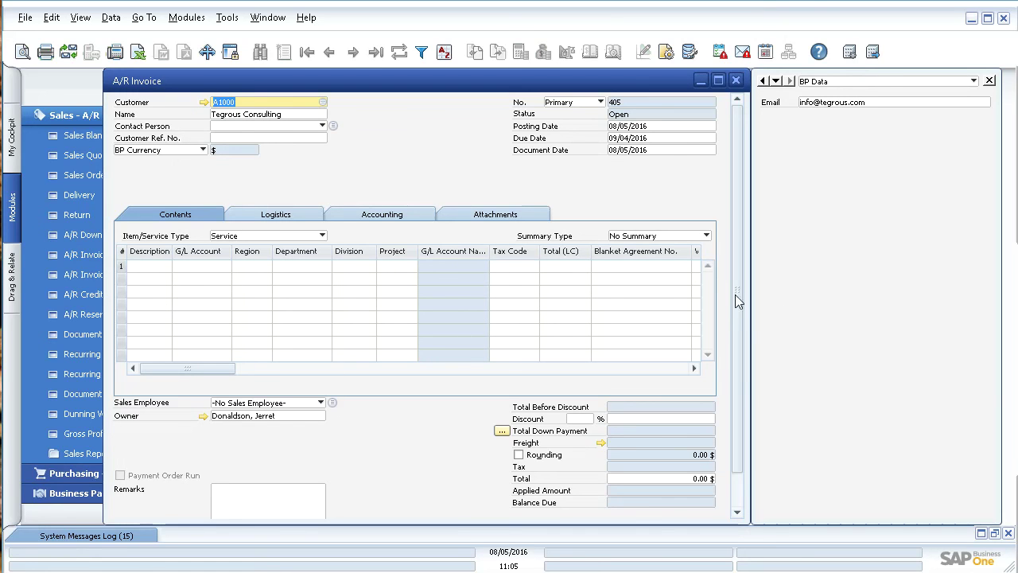
scroll(736, 294, "down", 1)
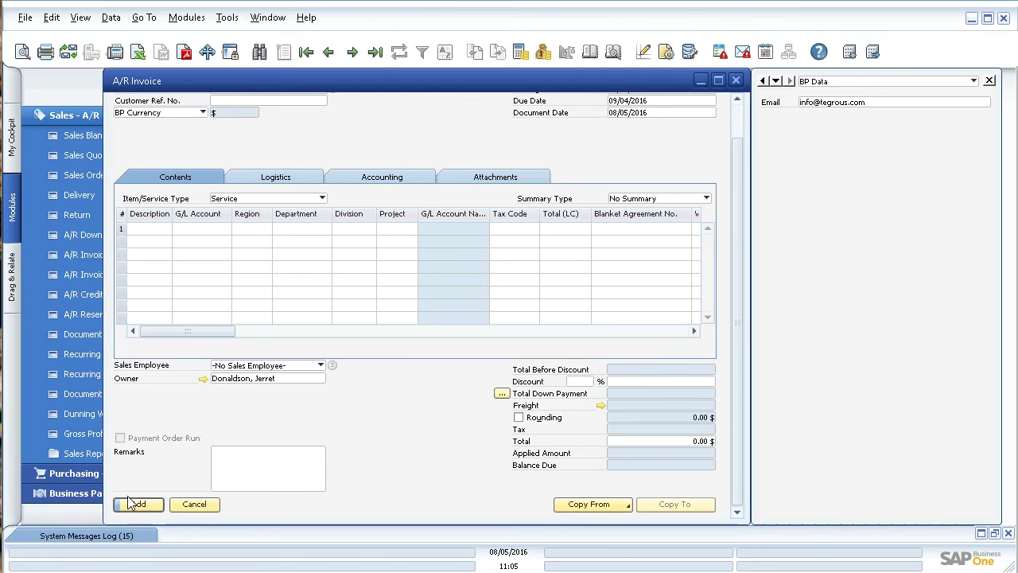
scroll(733, 262, "up", 1)
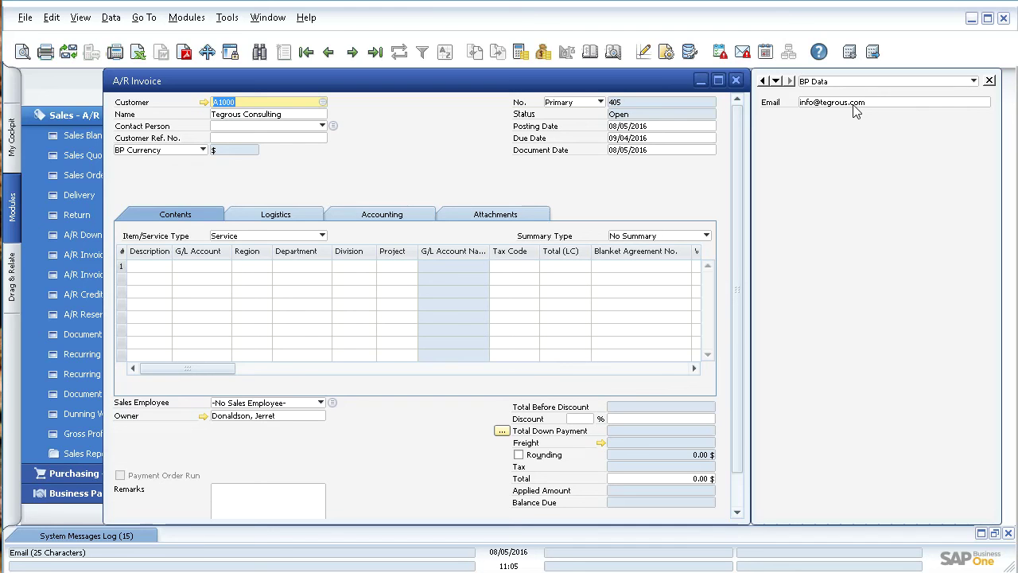
left_click(736, 80)
left_click(449, 332)
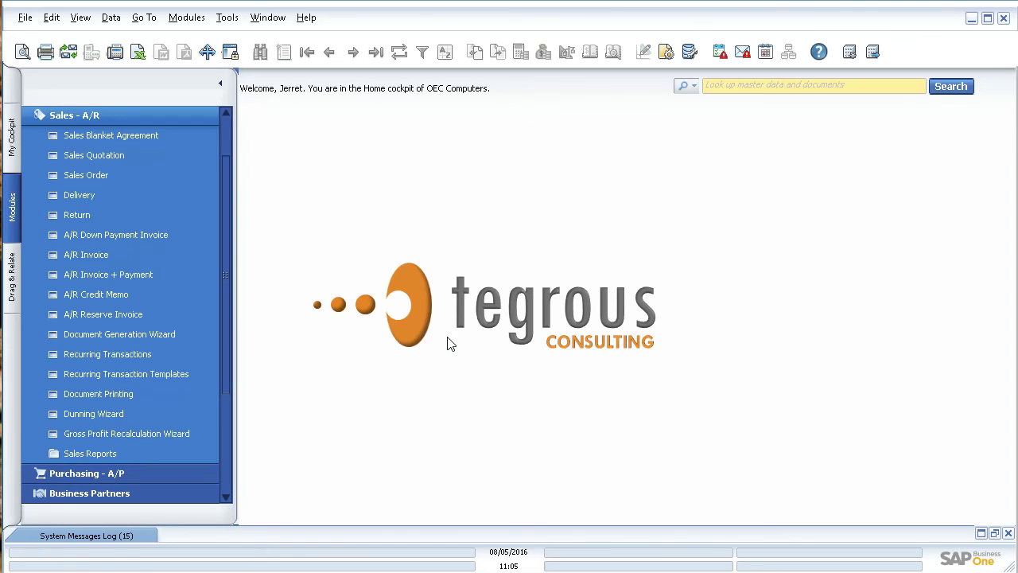